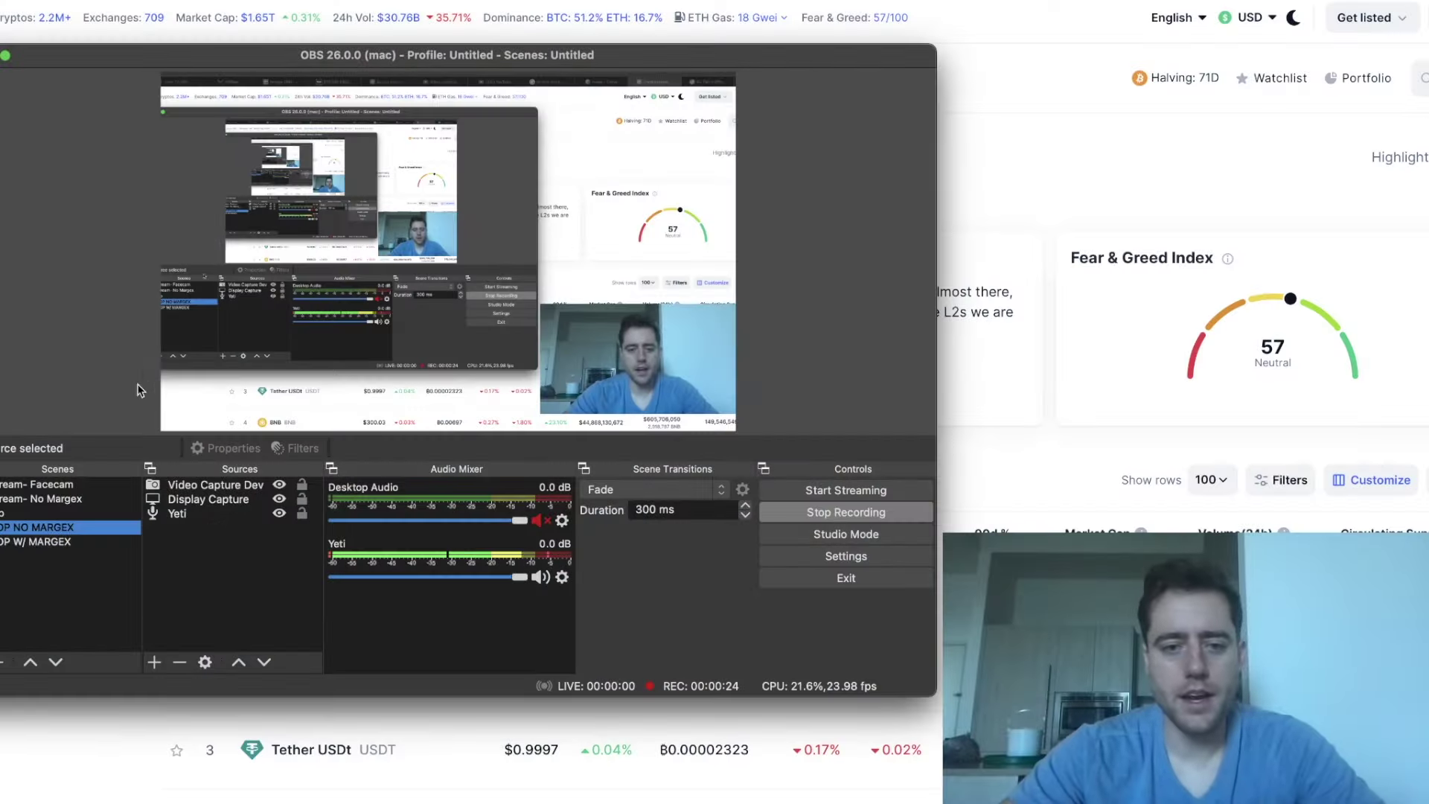
# Bring the CoinMarketCap price page in the browser to the front while OBS keeps recording
pyautogui.click(1082, 152)
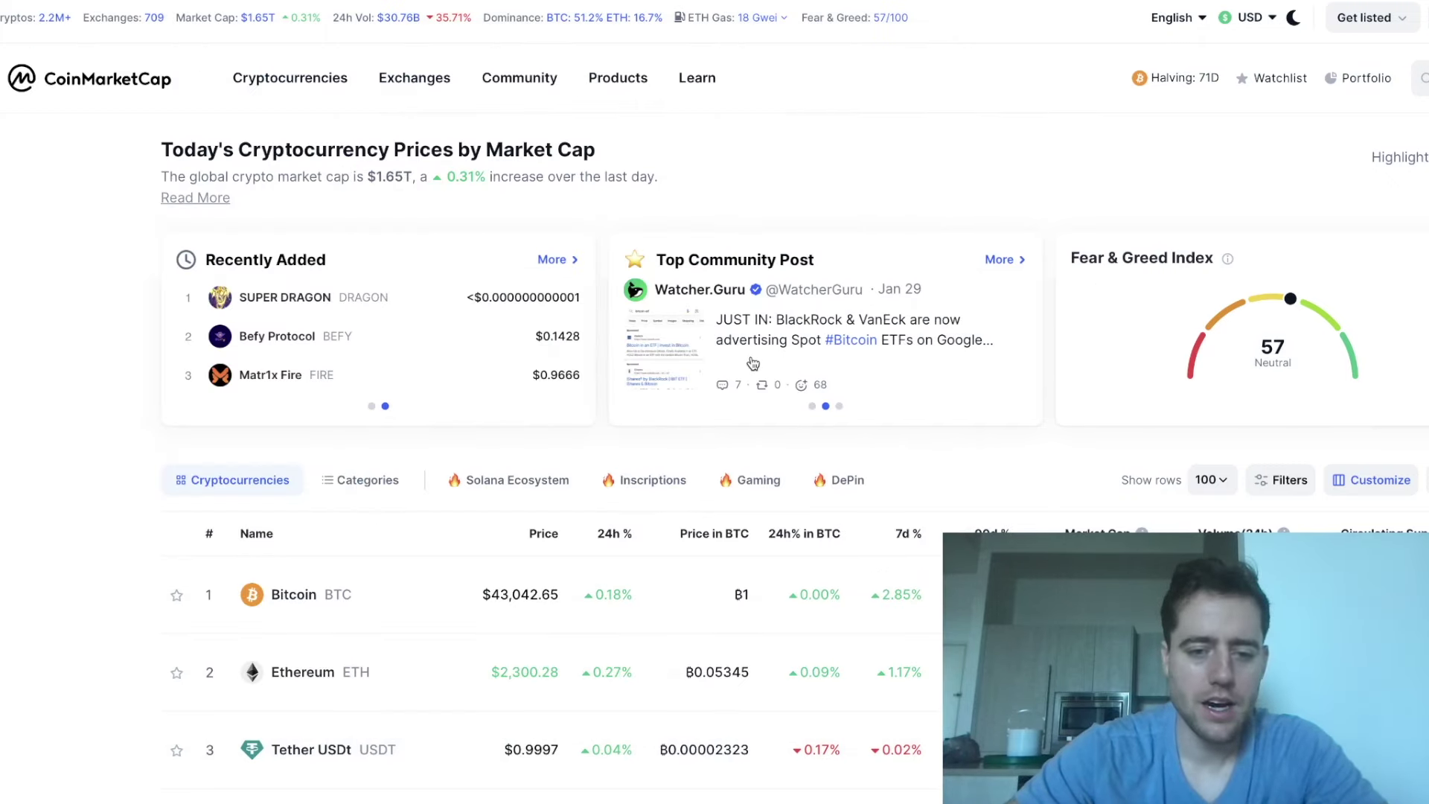
pyautogui.scroll(-4, 753, 364)
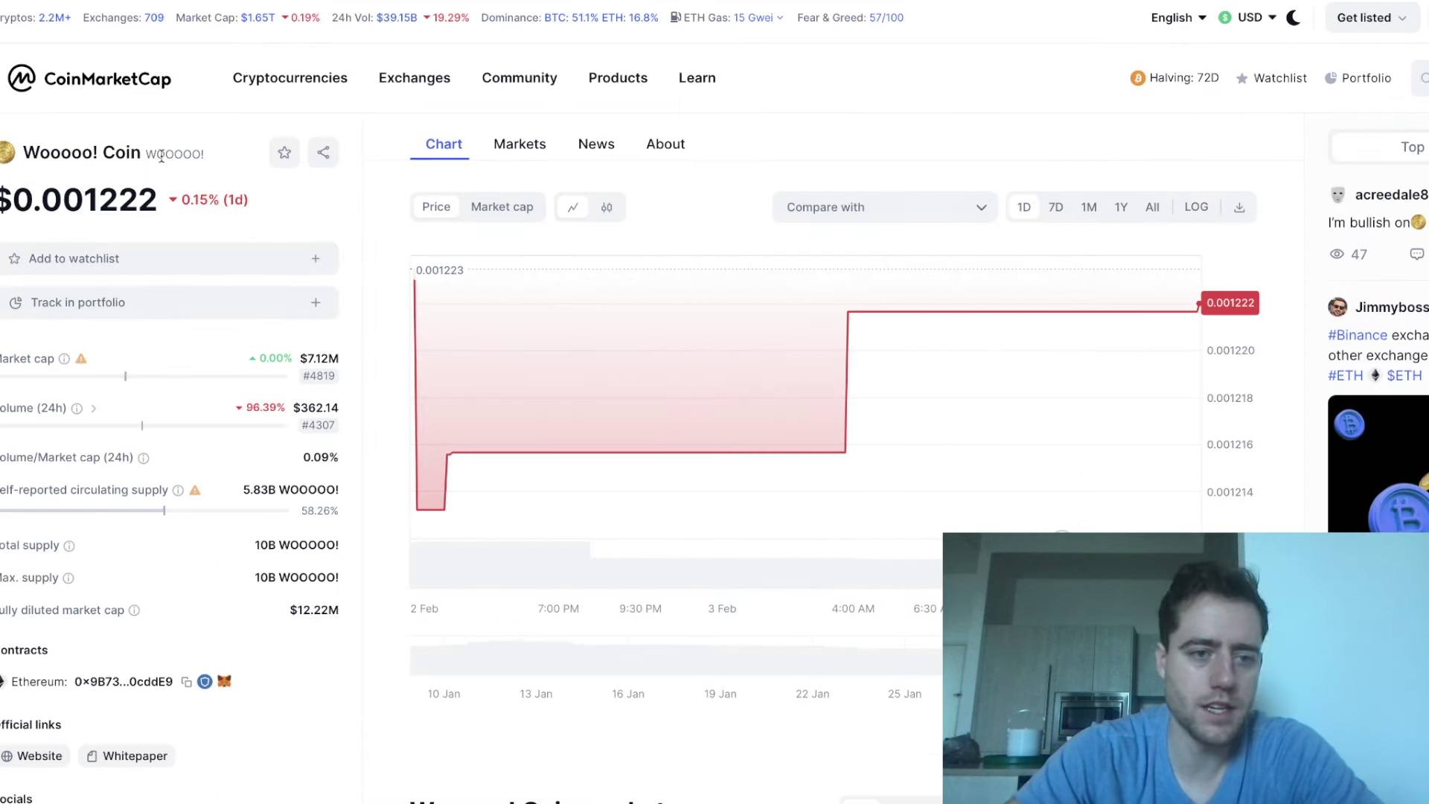
# Select the full Woooooo Coin name on its CoinMarketCap listing
pyautogui.tripleClick(162, 154)
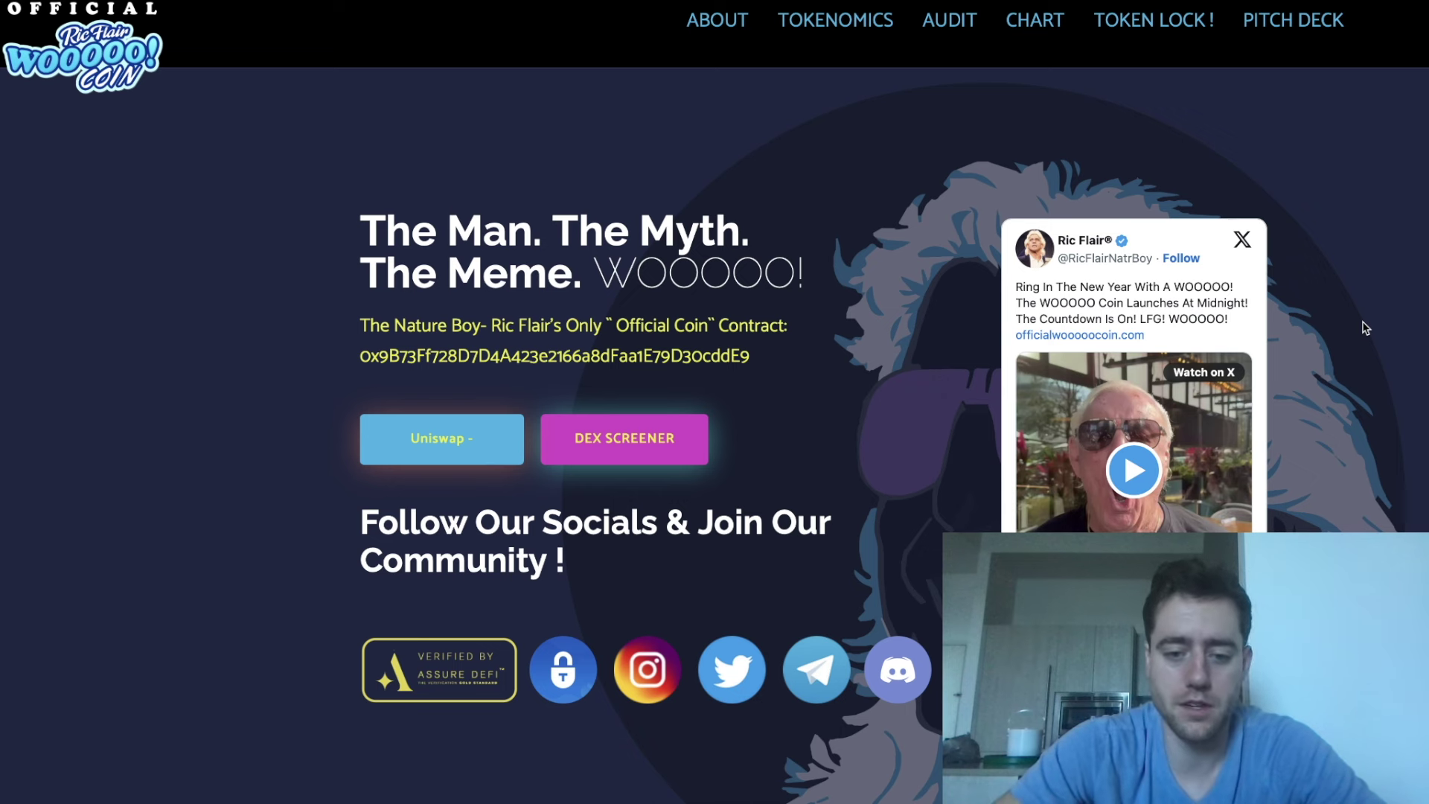
pyautogui.scroll(-1, 1364, 327)
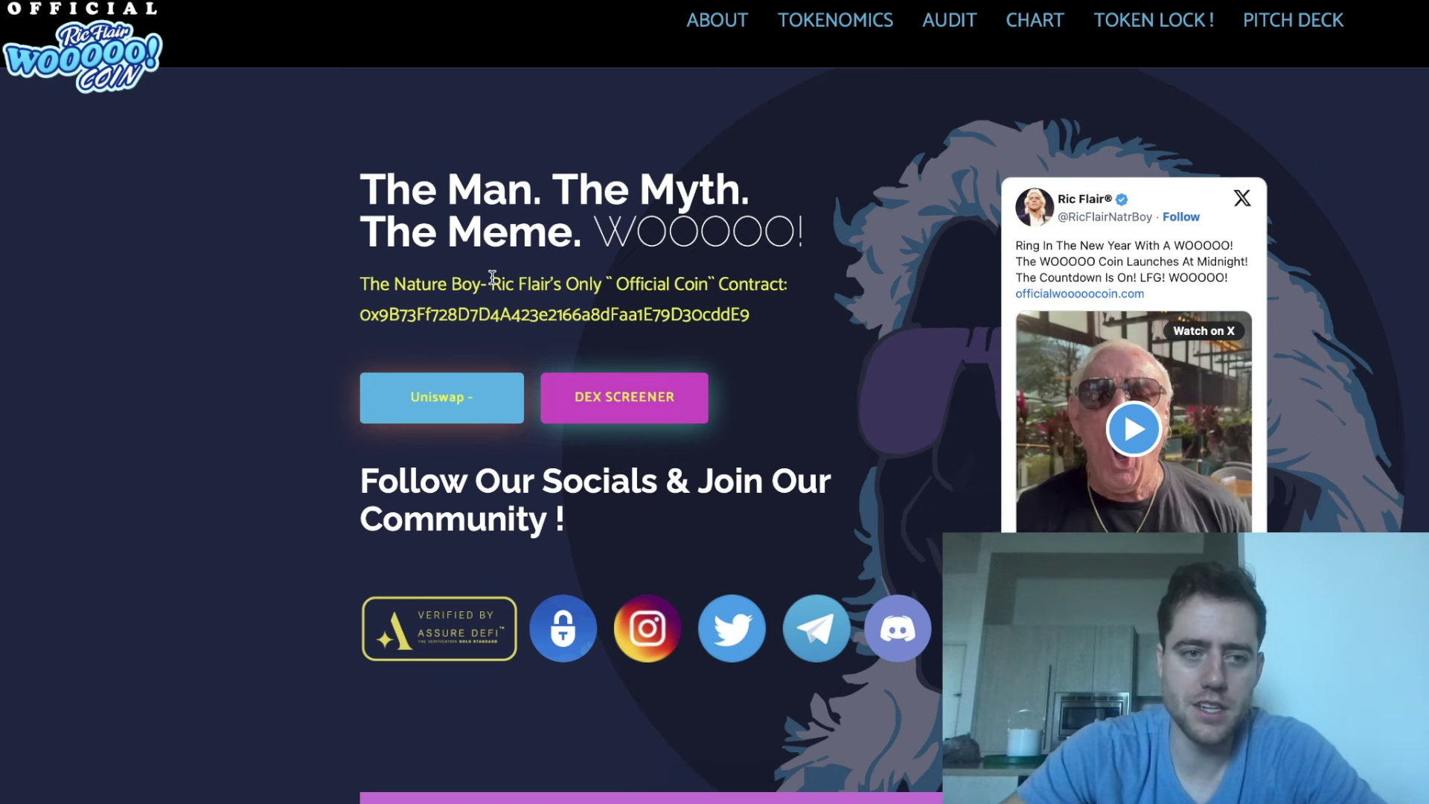
# Highlight 'WOOOOO!' in the headline and the fun-and-flair and Stylin', Profilin' sentences
pyautogui.moveTo(663, 220); pyautogui.dragTo(809, 220)
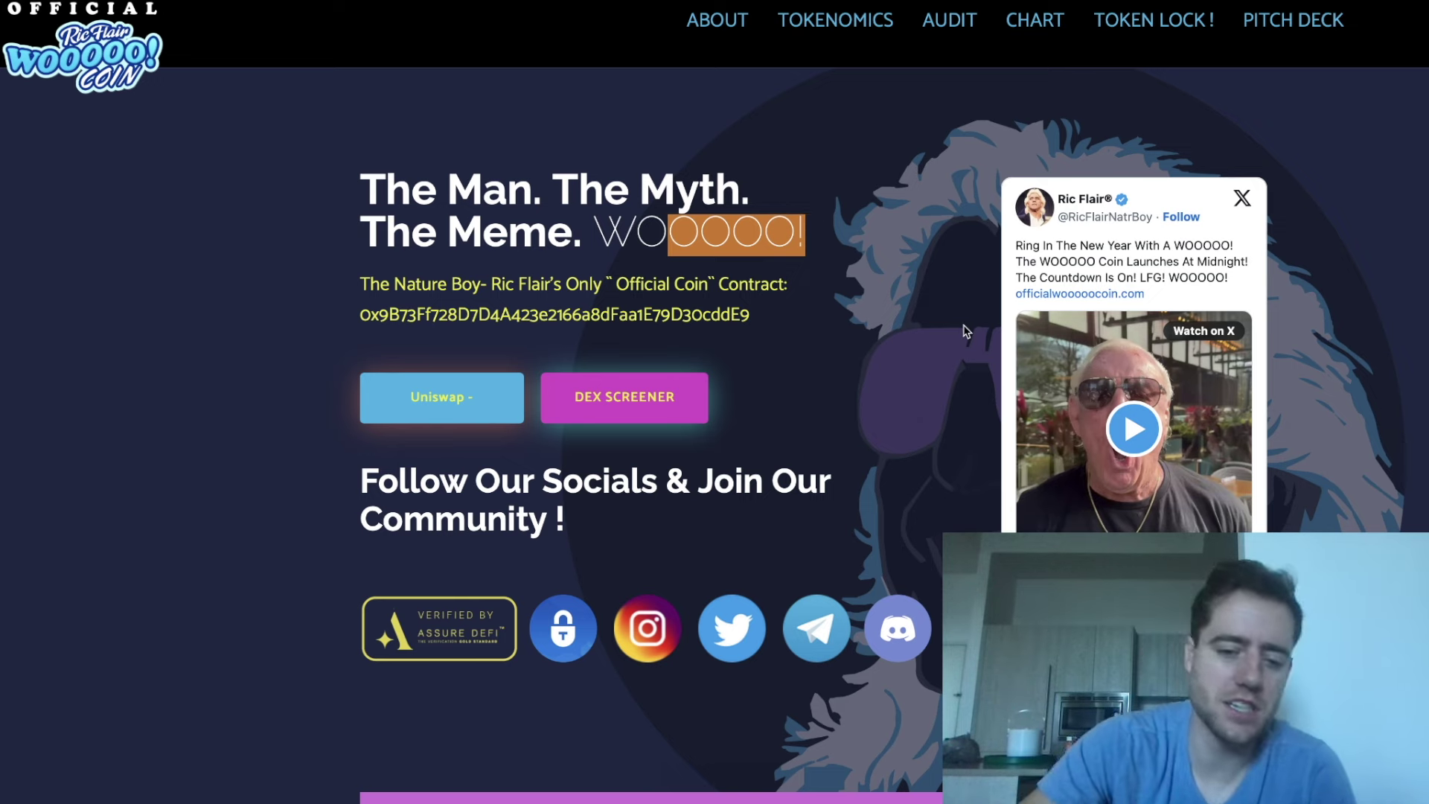
pyautogui.scroll(-2, 965, 332)
pyautogui.scroll(-4, 965, 332)
pyautogui.scroll(-3, 964, 330)
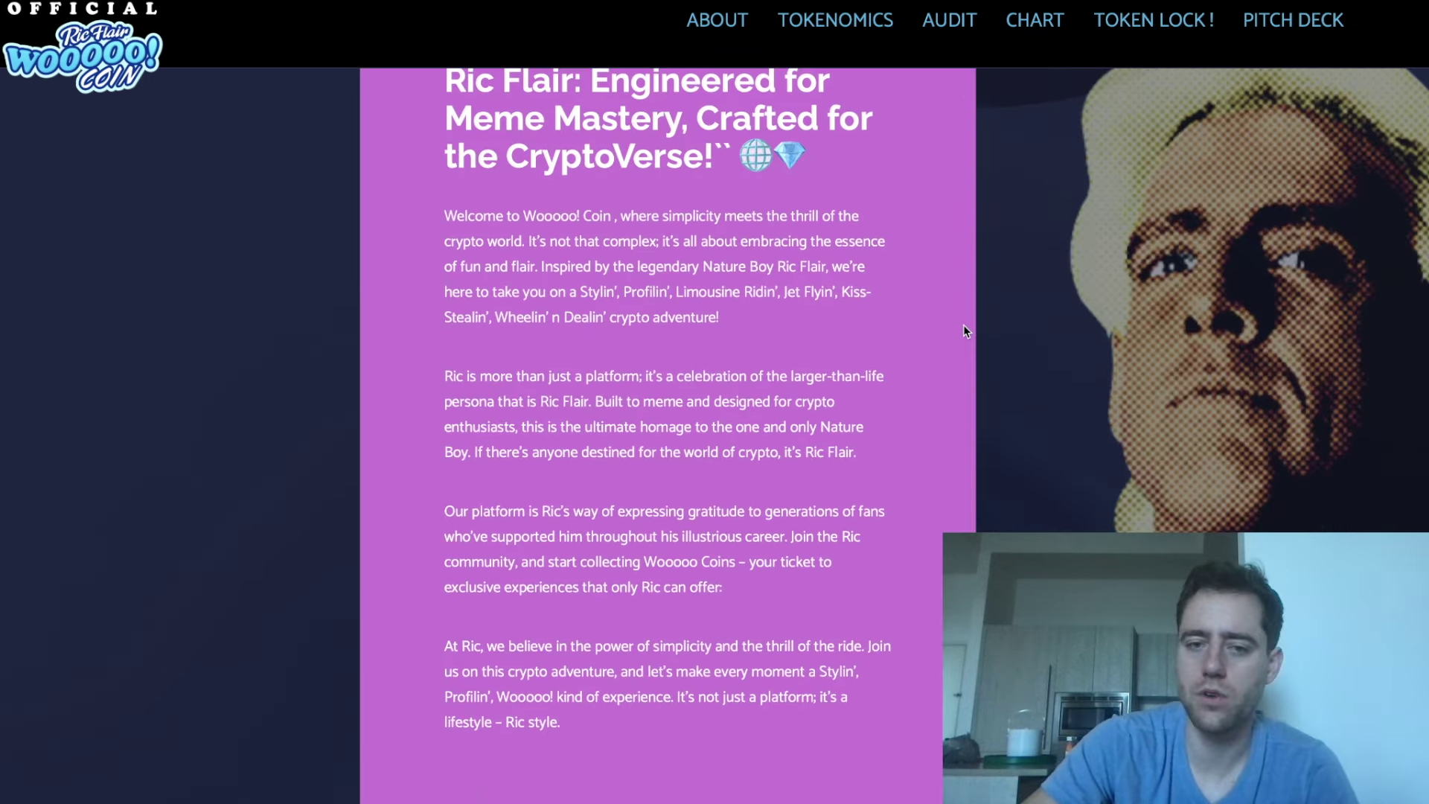
pyautogui.scroll(-1, 965, 331)
pyautogui.scroll(2, 964, 331)
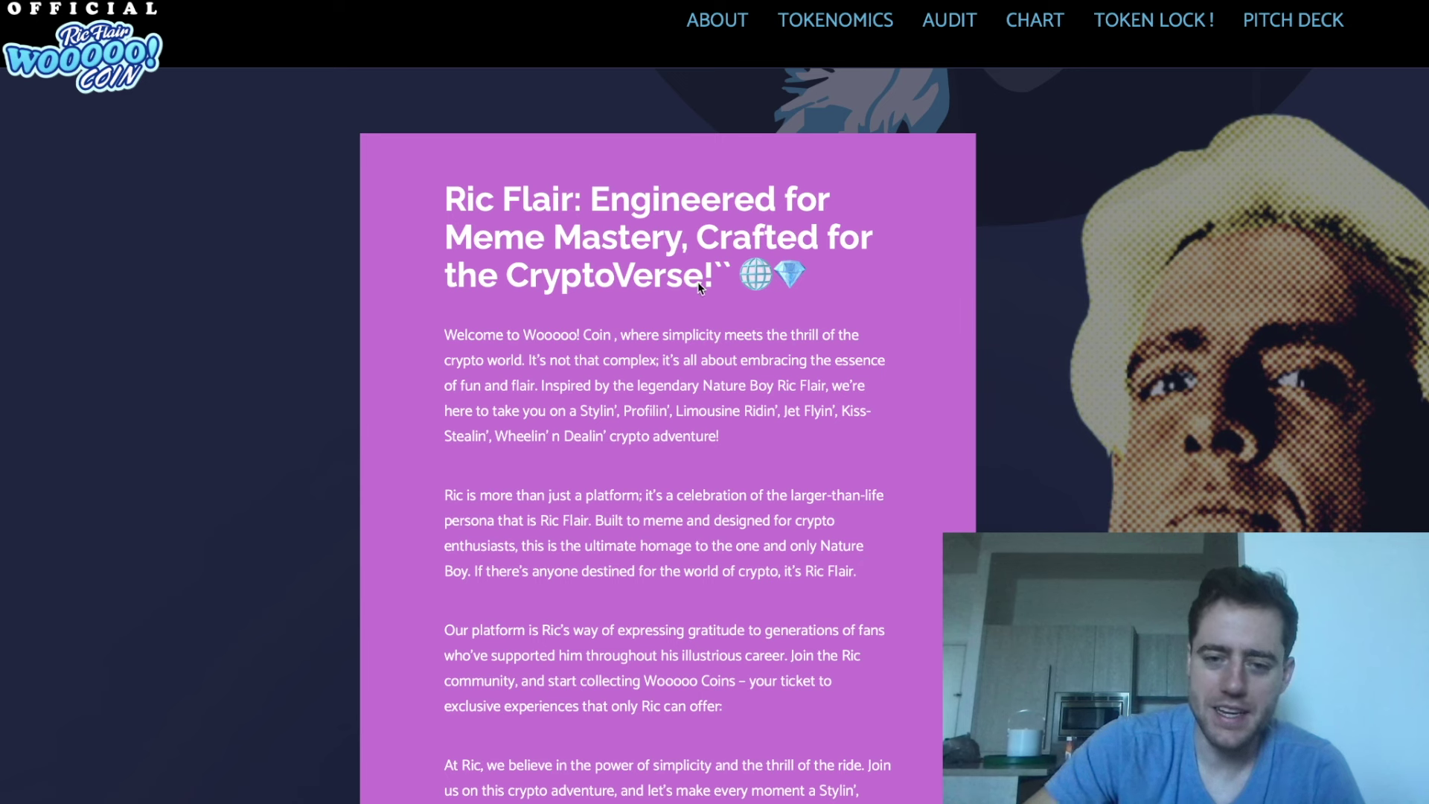
pyautogui.moveTo(691, 385); pyautogui.dragTo(514, 370)
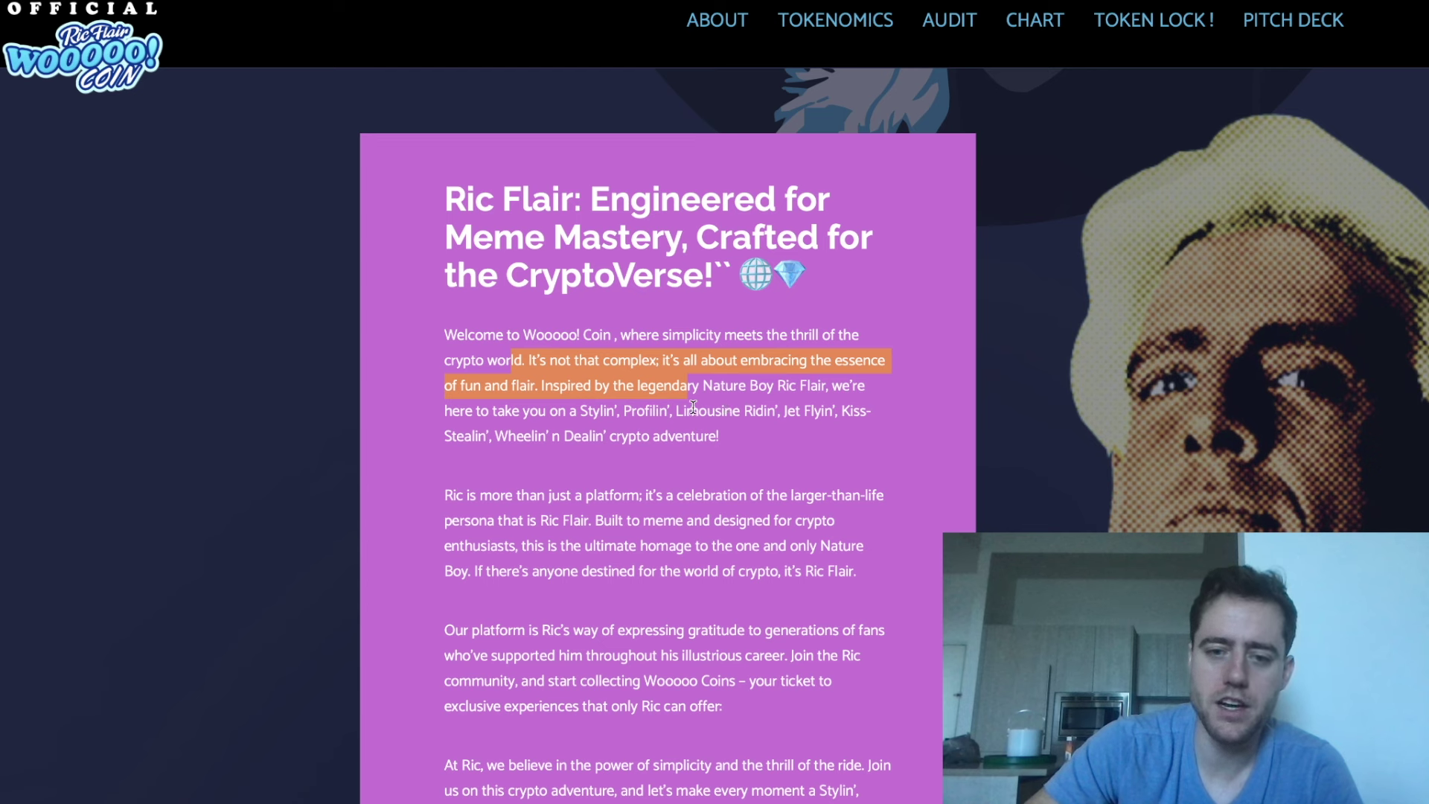
pyautogui.moveTo(706, 386); pyautogui.dragTo(788, 435)
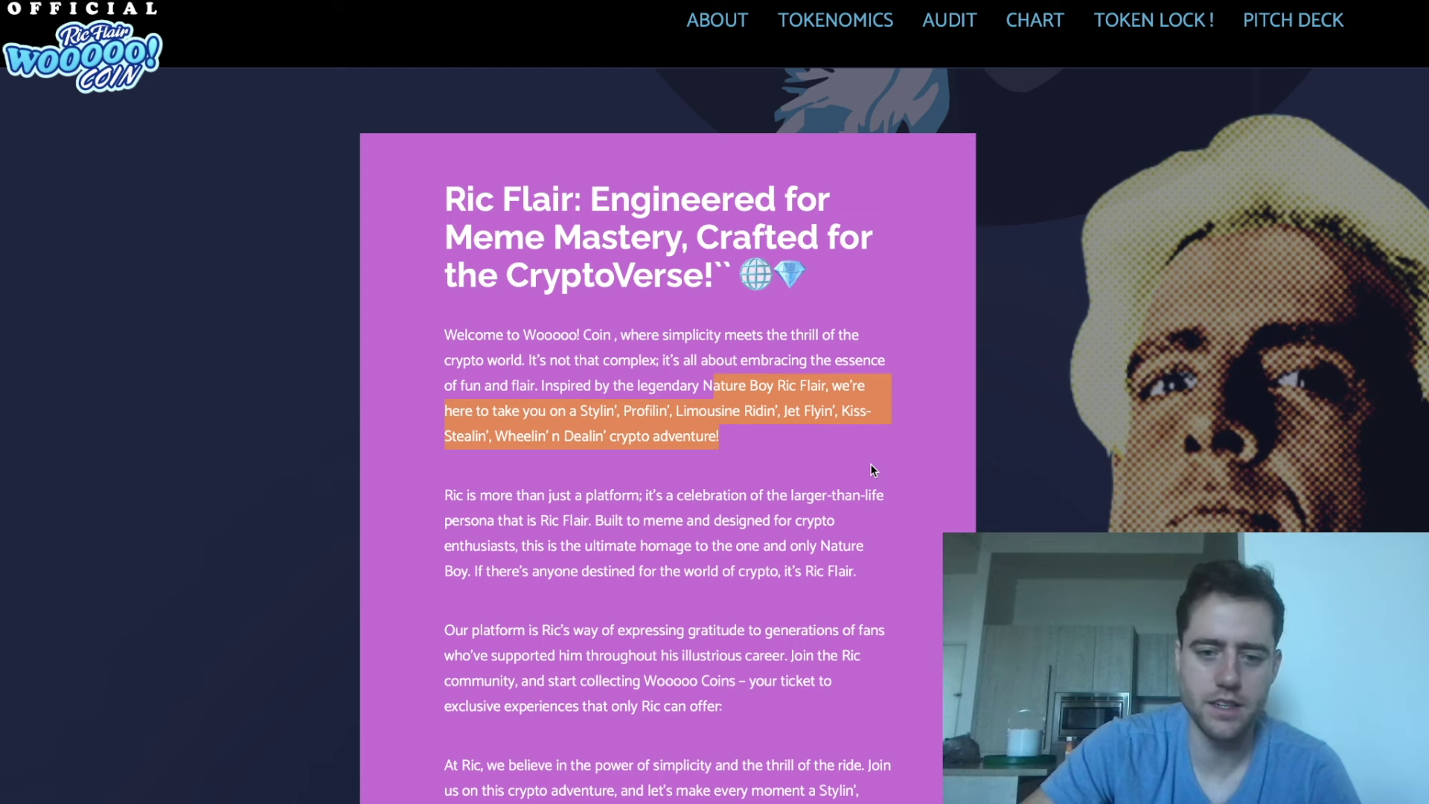
pyautogui.scroll(-2, 871, 469)
pyautogui.scroll(-5, 872, 469)
pyautogui.scroll(-5, 872, 469)
pyautogui.scroll(-5, 872, 469)
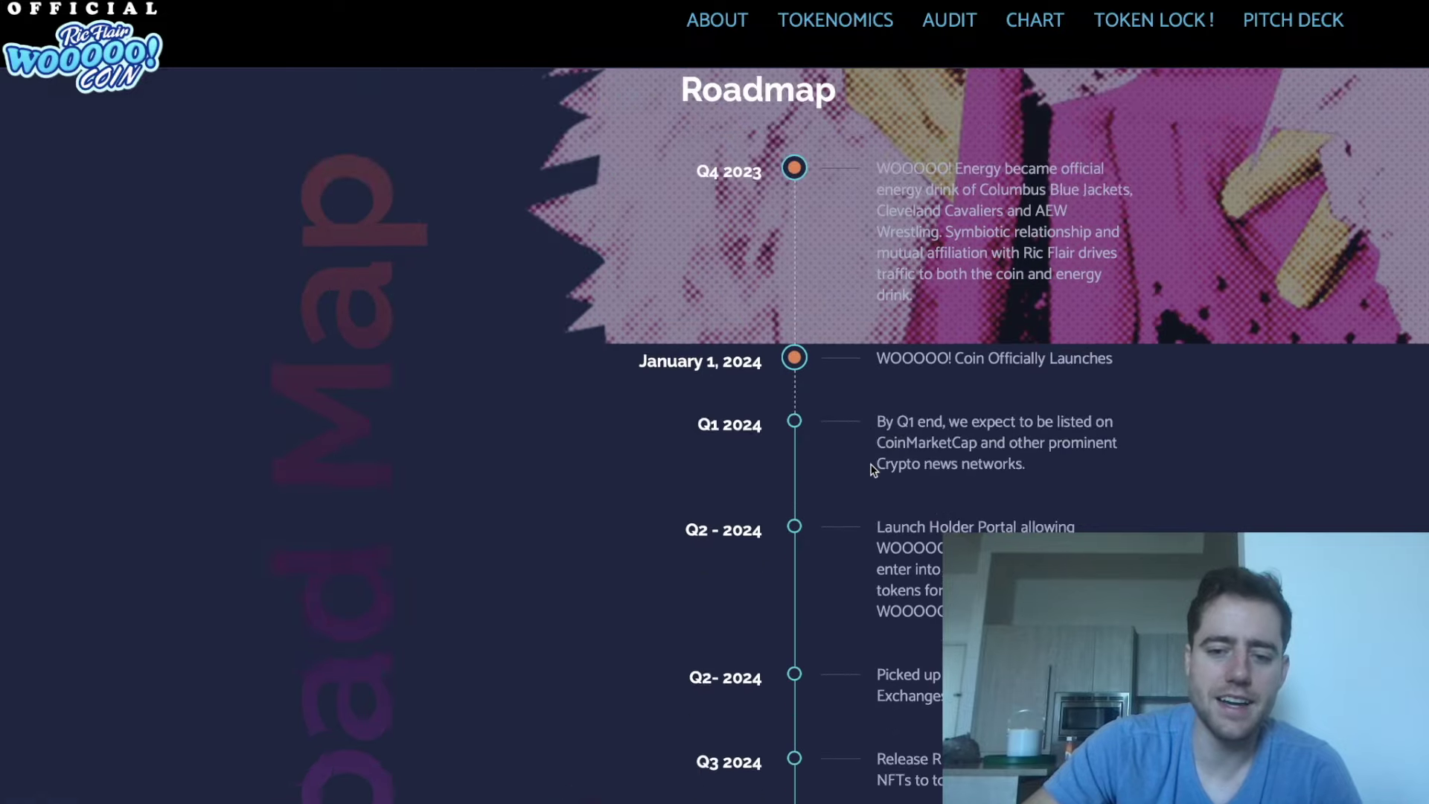
pyautogui.scroll(-5, 872, 469)
pyautogui.scroll(-3, 872, 470)
pyautogui.scroll(1, 1005, 475)
pyautogui.scroll(1, 1049, 477)
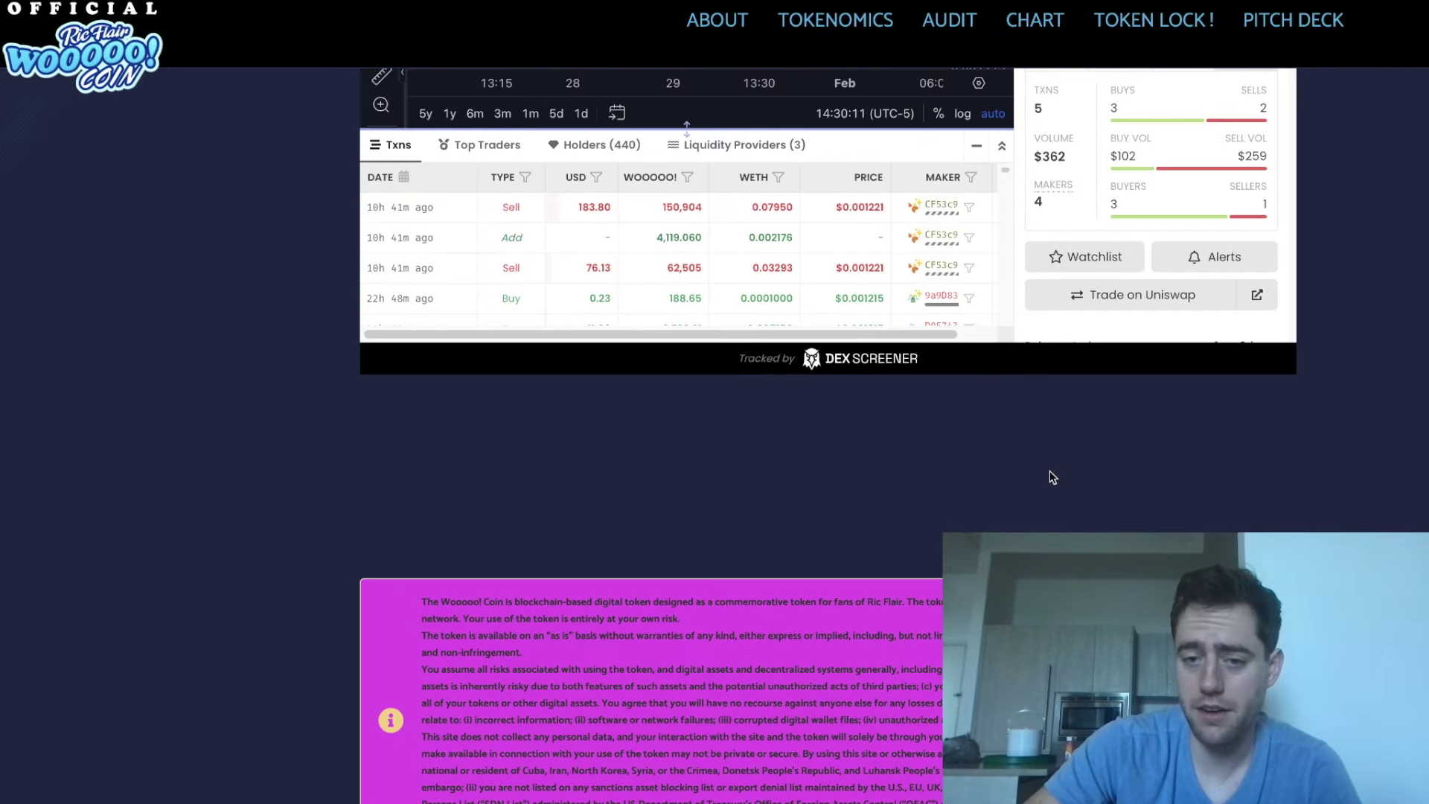
pyautogui.scroll(2, 1049, 477)
pyautogui.scroll(3, 1081, 494)
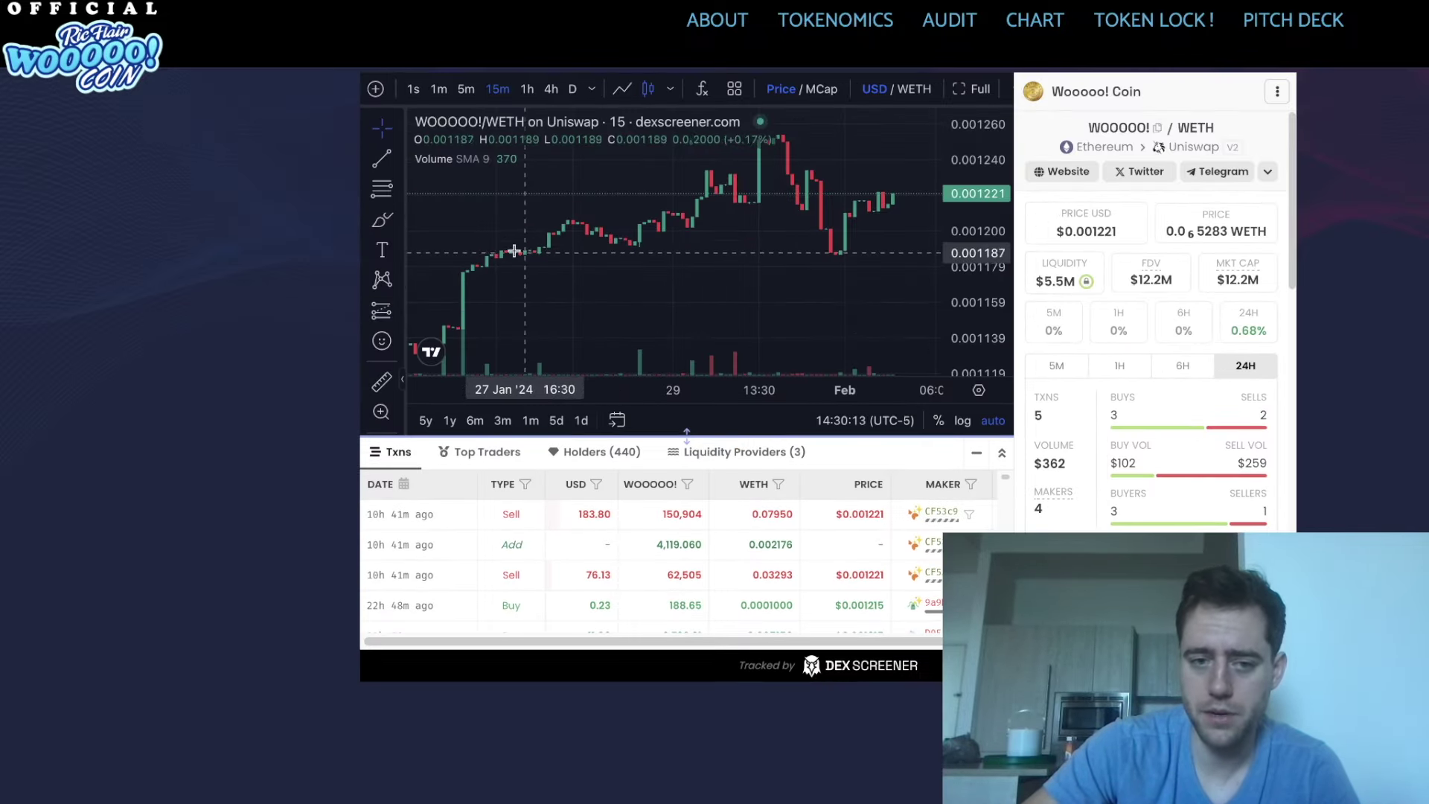
pyautogui.scroll(1, 192, 303)
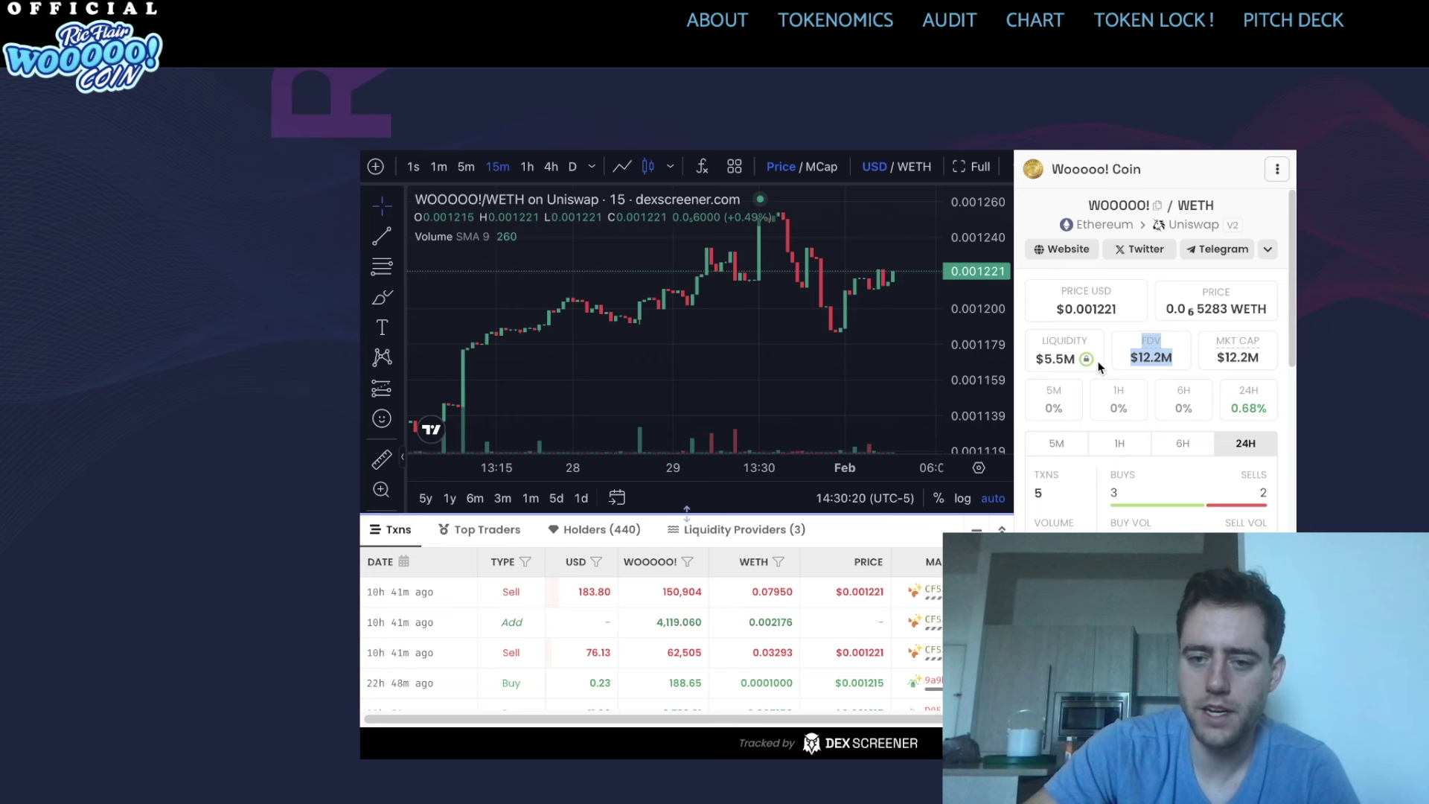
# Highlight the $5.5M liquidity figure in the DEX Screener embed
pyautogui.moveTo(1074, 360); pyautogui.dragTo(1033, 360)
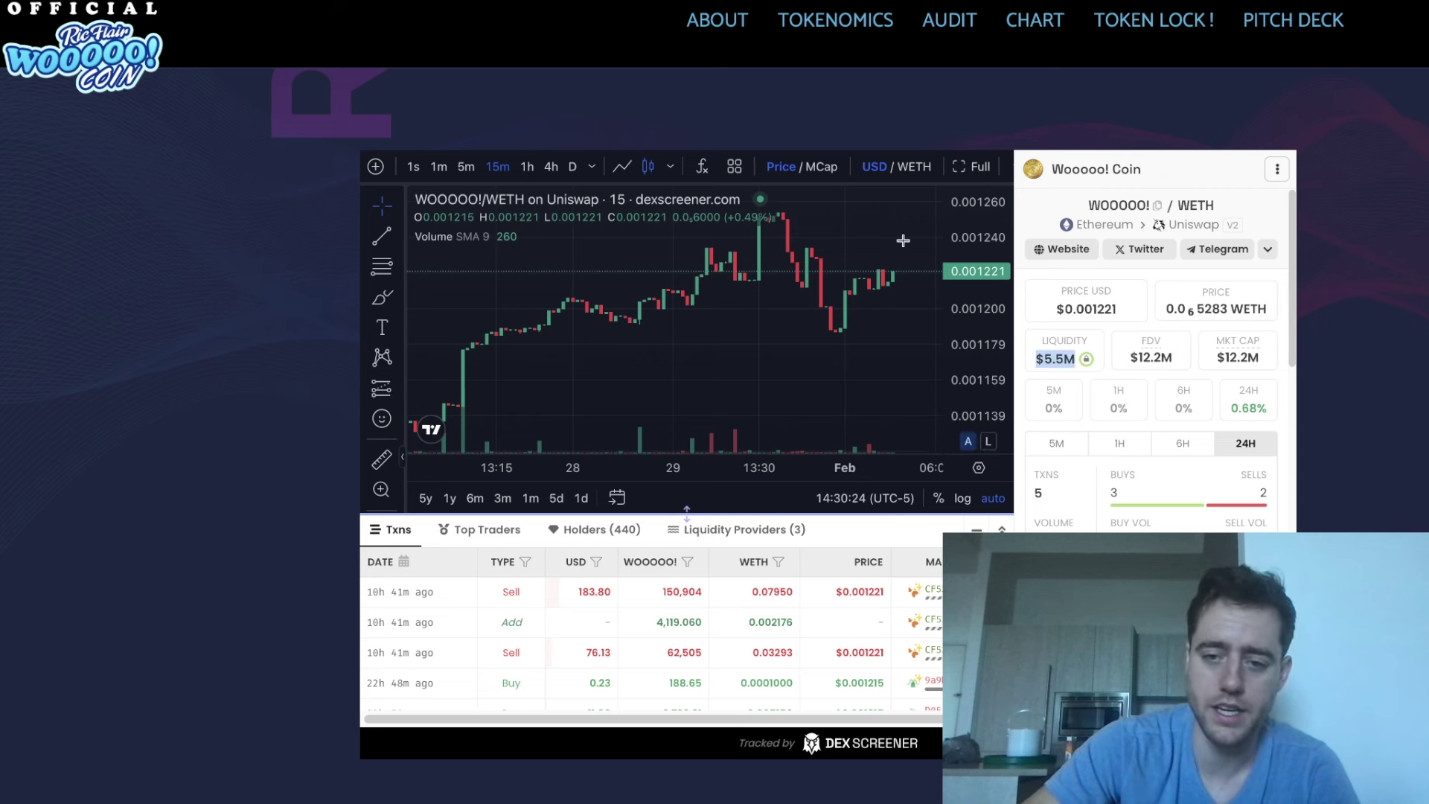
pyautogui.scroll(-2, 883, 239)
pyautogui.scroll(-2, 882, 243)
pyautogui.scroll(-2, 882, 241)
pyautogui.scroll(-1, 882, 241)
pyautogui.moveTo(882, 242)
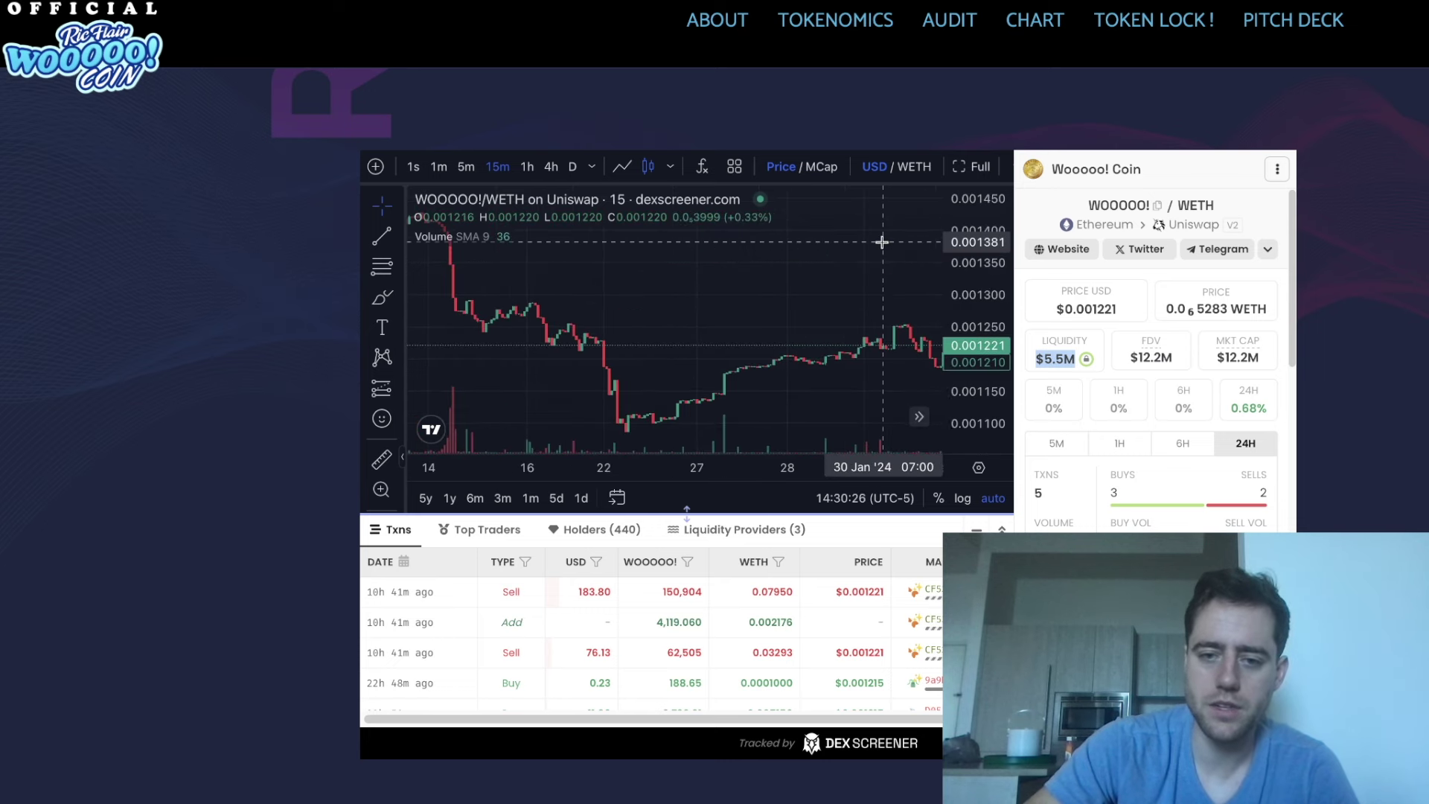
pyautogui.scroll(-2, 882, 241)
pyautogui.scroll(-2, 882, 242)
pyautogui.scroll(-2, 882, 241)
pyautogui.scroll(-2, 882, 242)
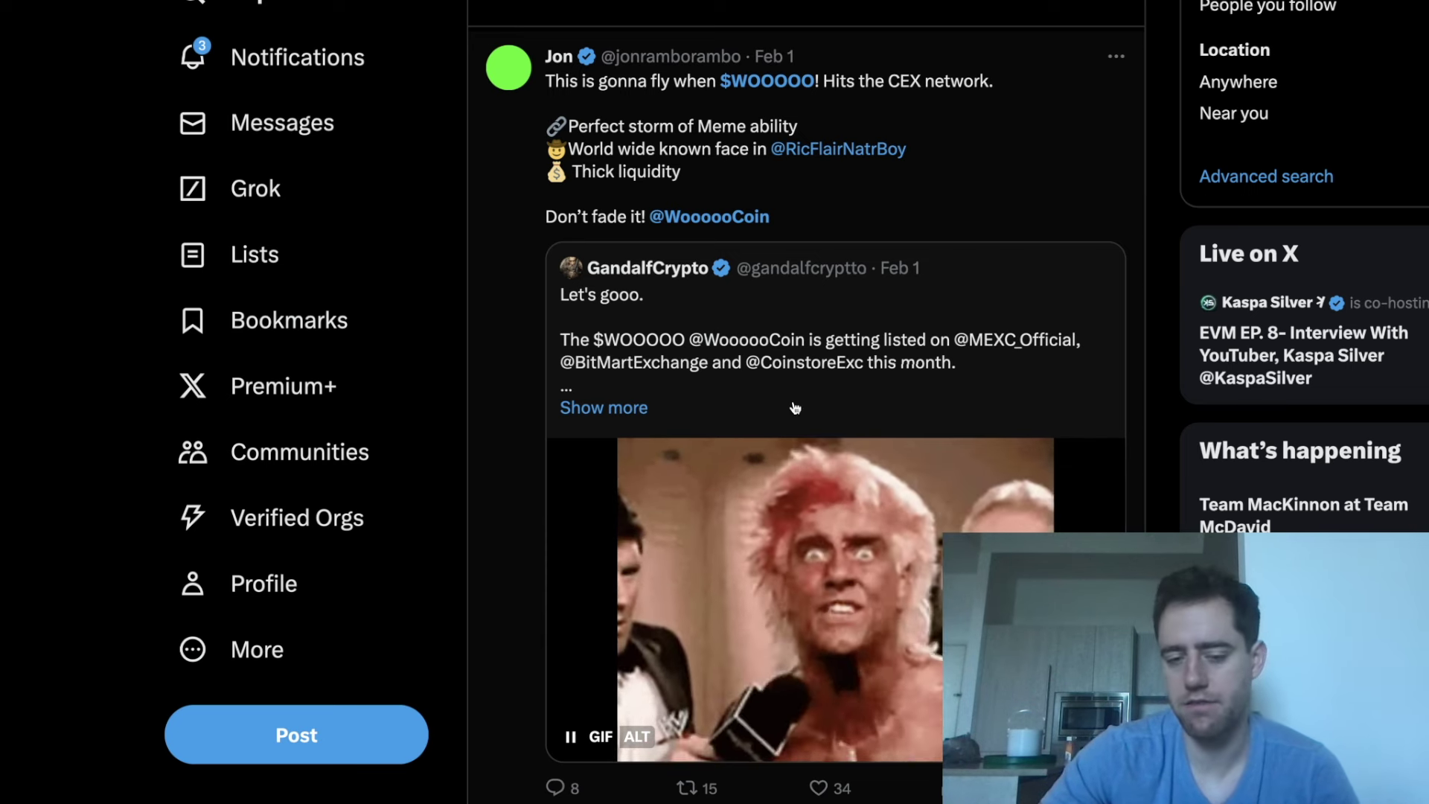
pyautogui.scroll(5, 794, 408)
pyautogui.scroll(3, 794, 408)
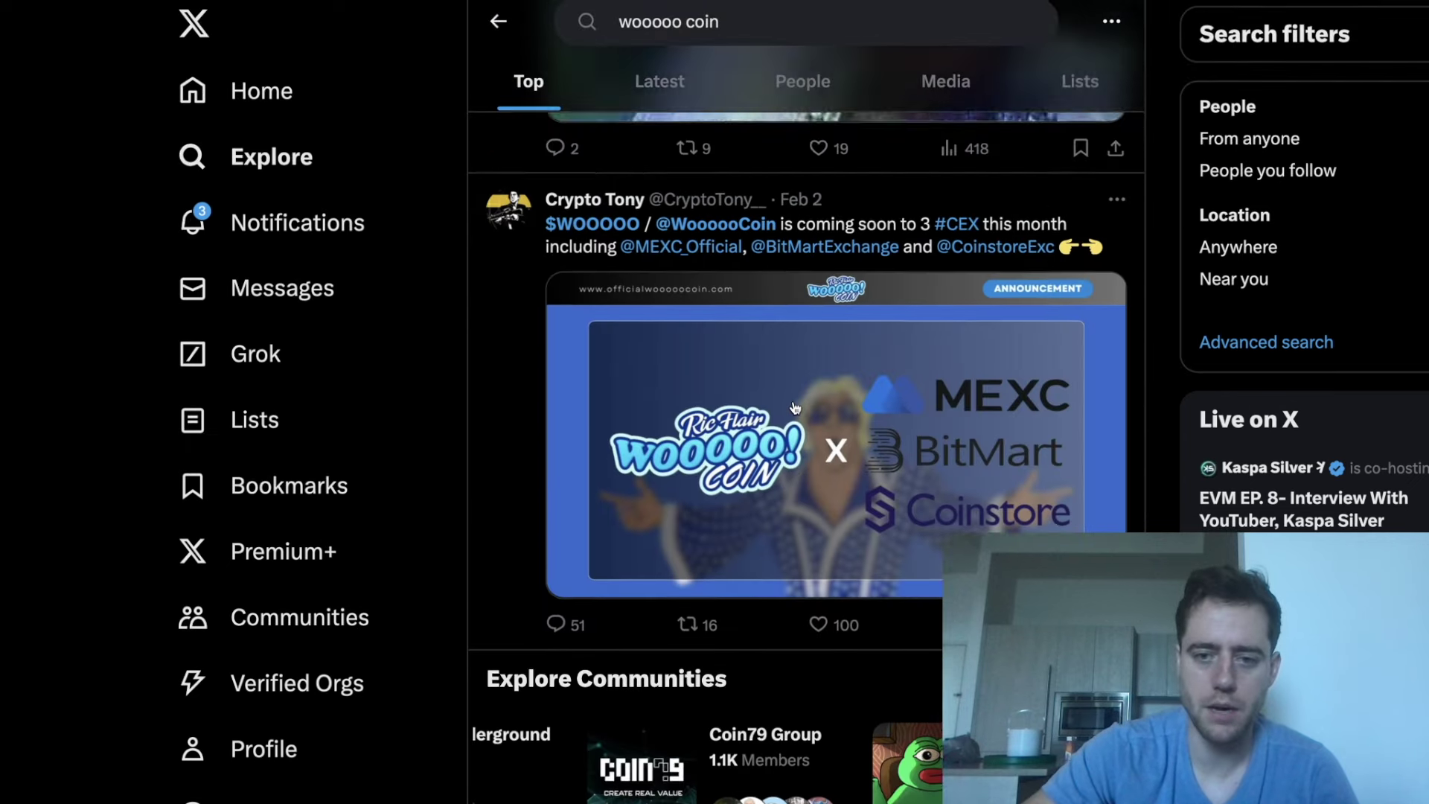